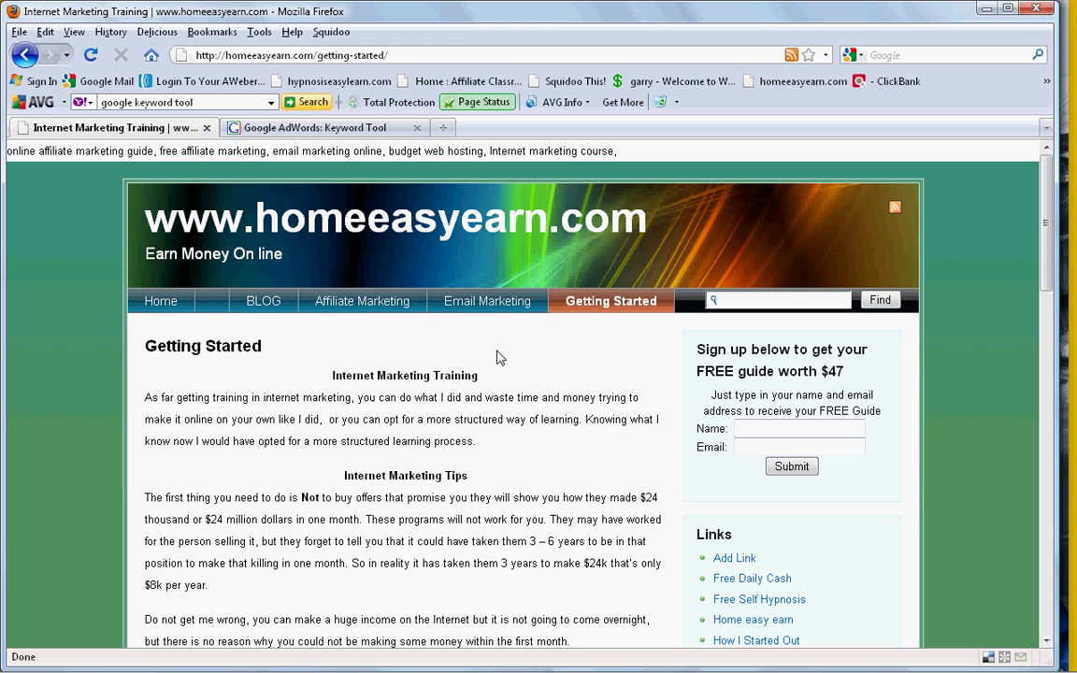
Go to the homeeasyearn.com home page and scroll through its Pages list and keyword line.
left_click(159, 303)
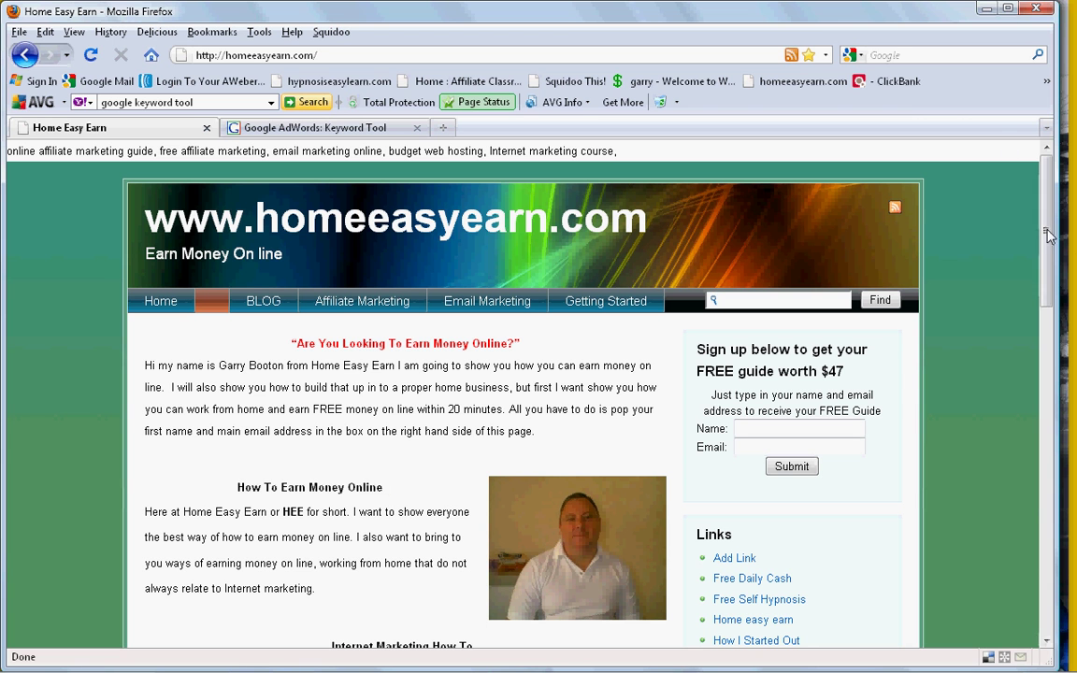
mouse_move(1045, 231)
left_mouse_down()
mouse_move(1037, 399)
mouse_move(1057, 254)
left_mouse_up()
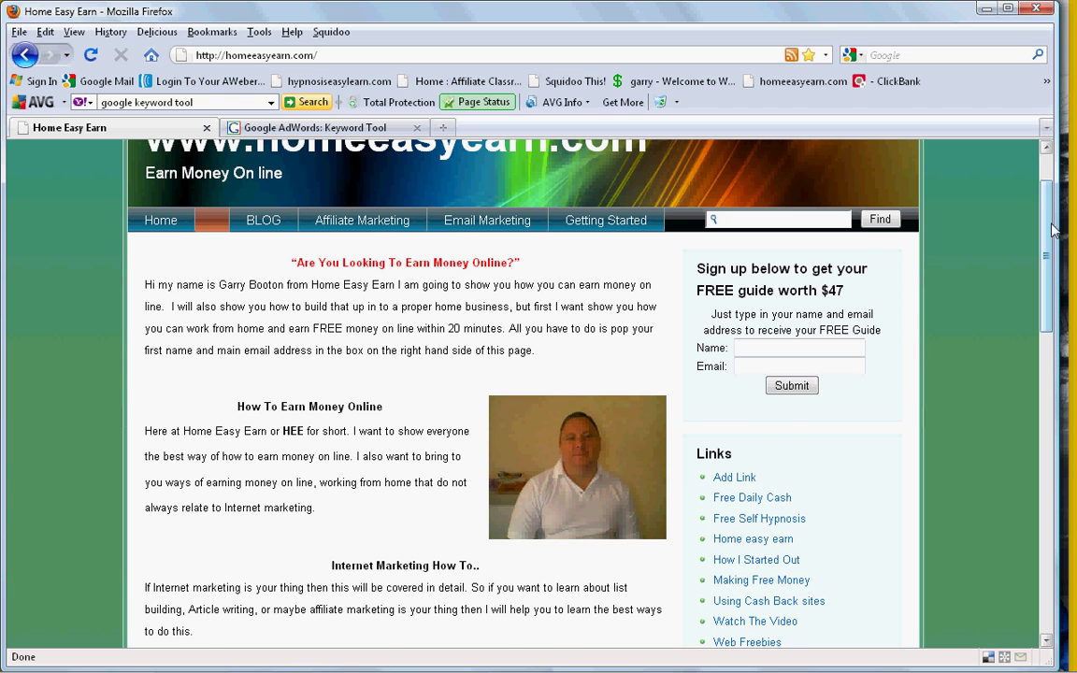
left_click_drag(1049, 236, 1050, 255)
scroll(1049, 255, "down", 4)
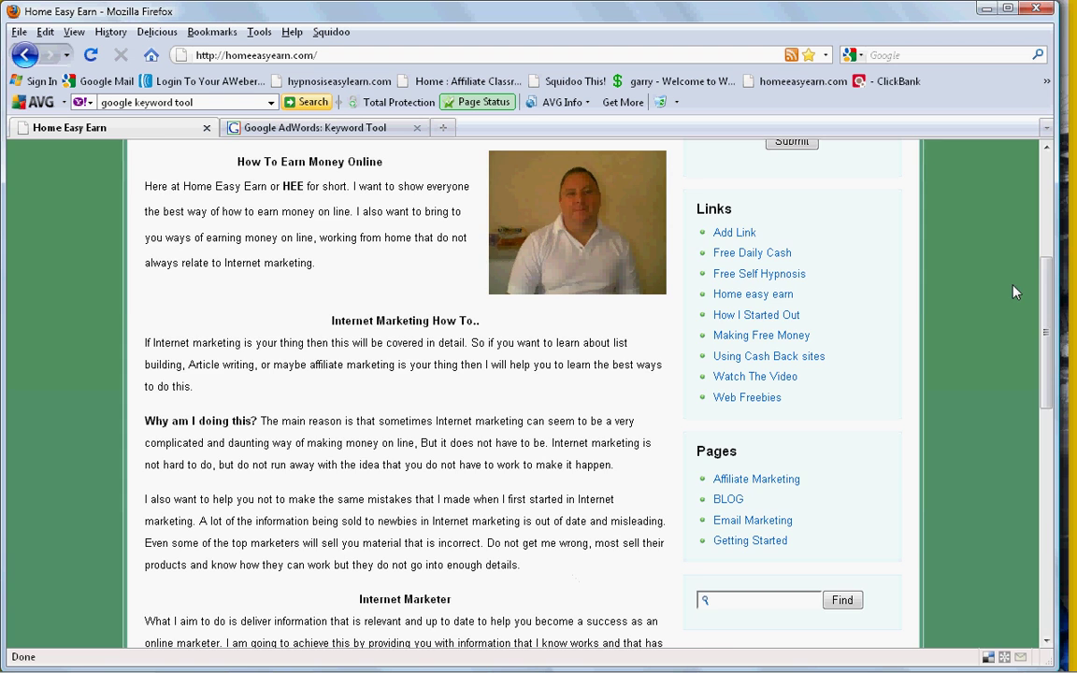
left_click_drag(1045, 271, 944, 224)
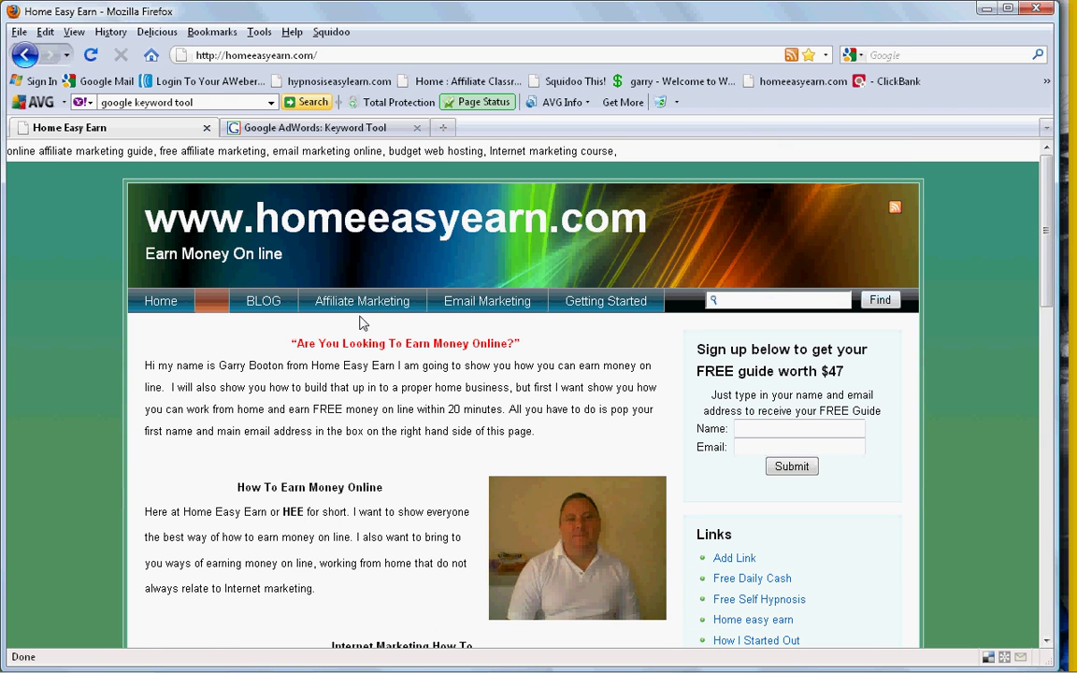
Briefly view the Email Marketing page, then return to the Getting Started page.
left_click(489, 302)
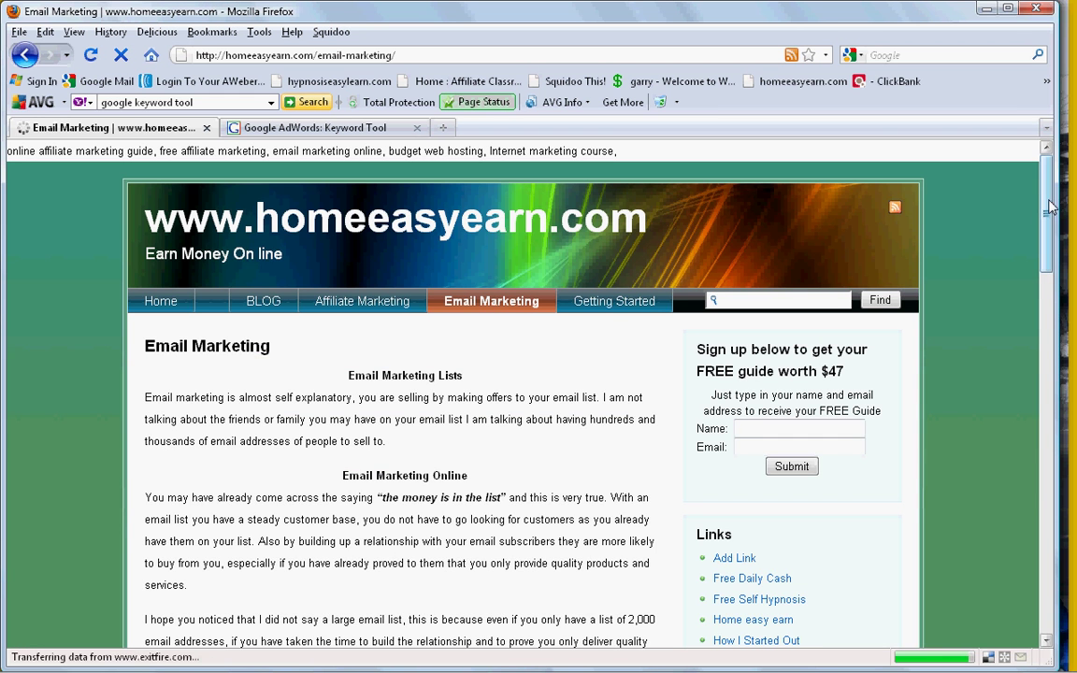
left_click_drag(1047, 206, 1047, 229)
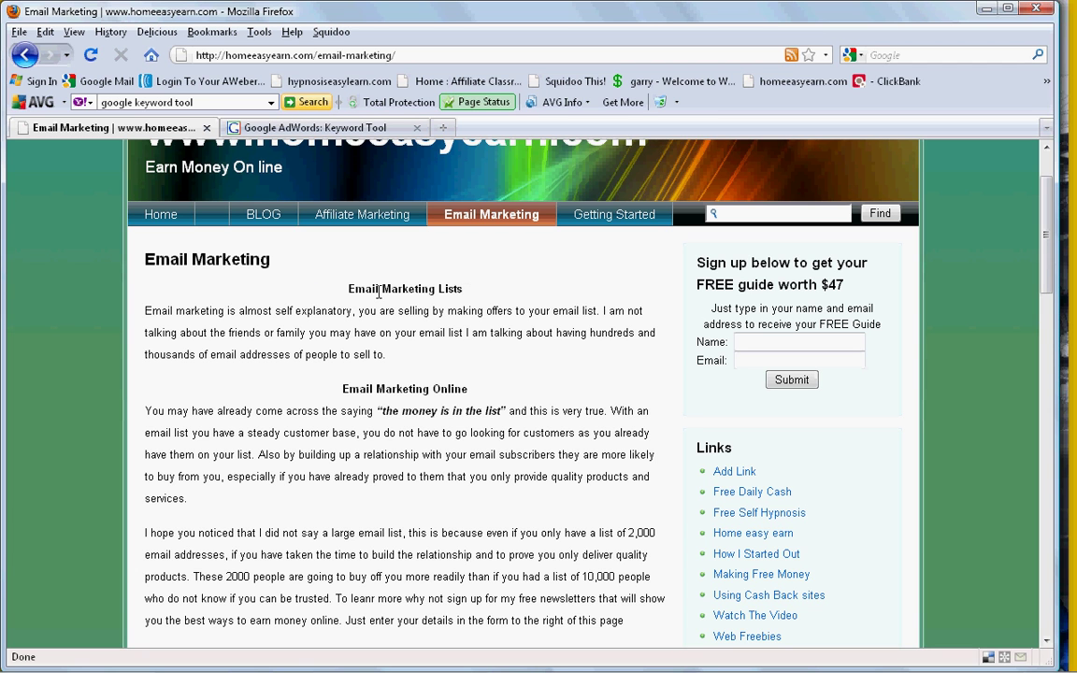
left_click(592, 217)
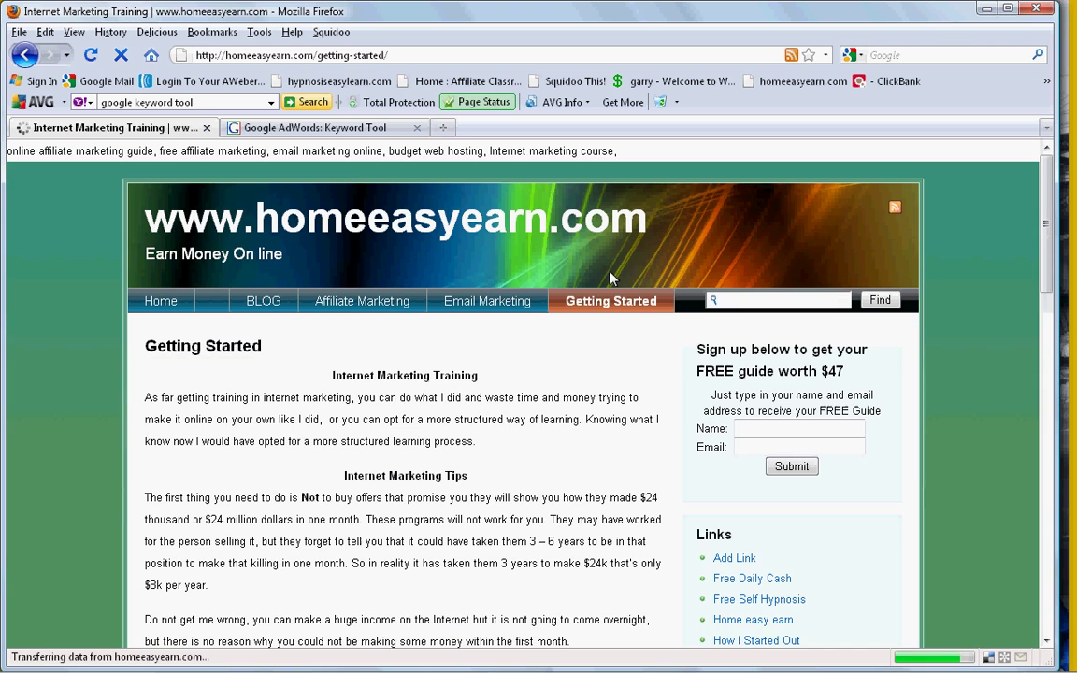
Scroll the Keyword Tool results, such as internet marketing training and course, with their search volumes.
left_click(354, 131)
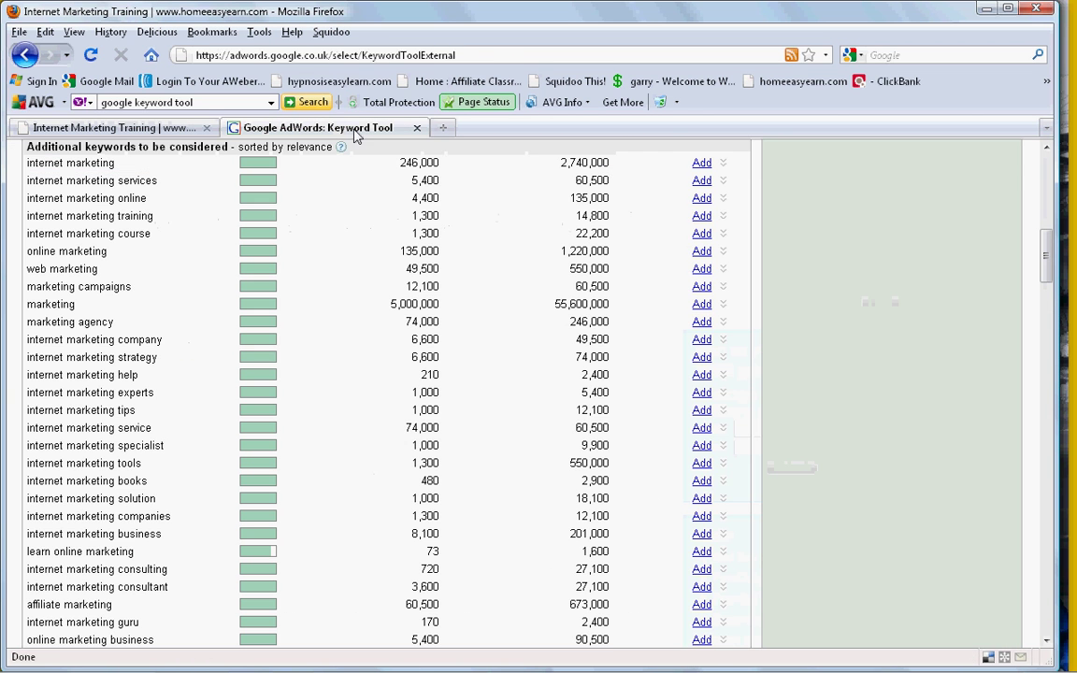
left_click_drag(1046, 252, 1037, 170)
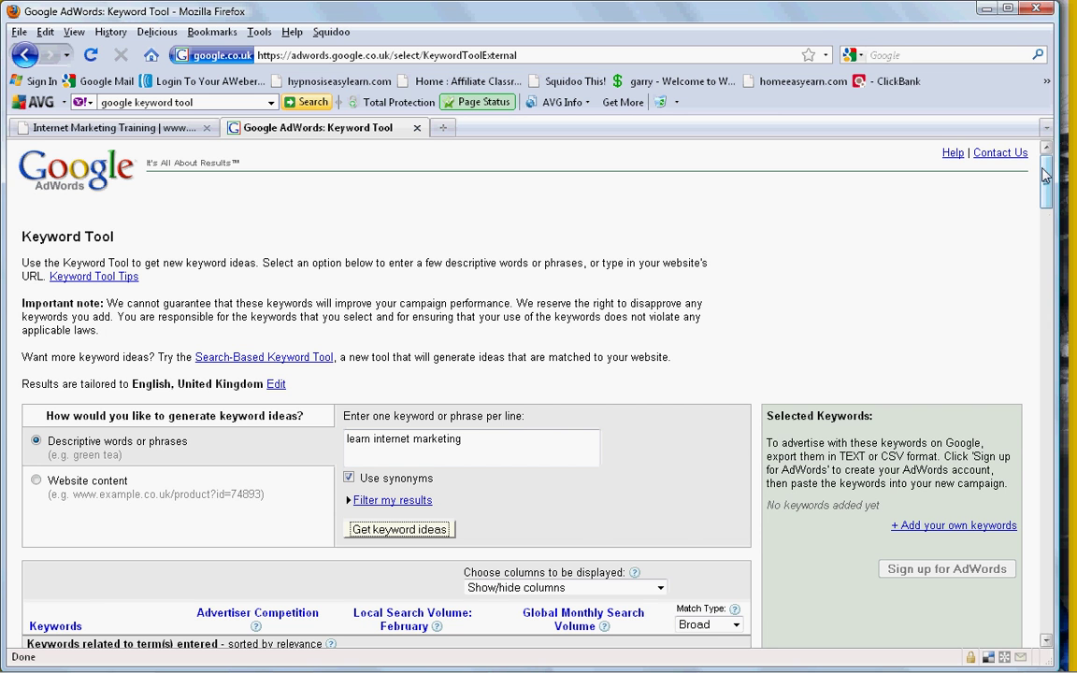
left_click_drag(1045, 176, 1046, 210)
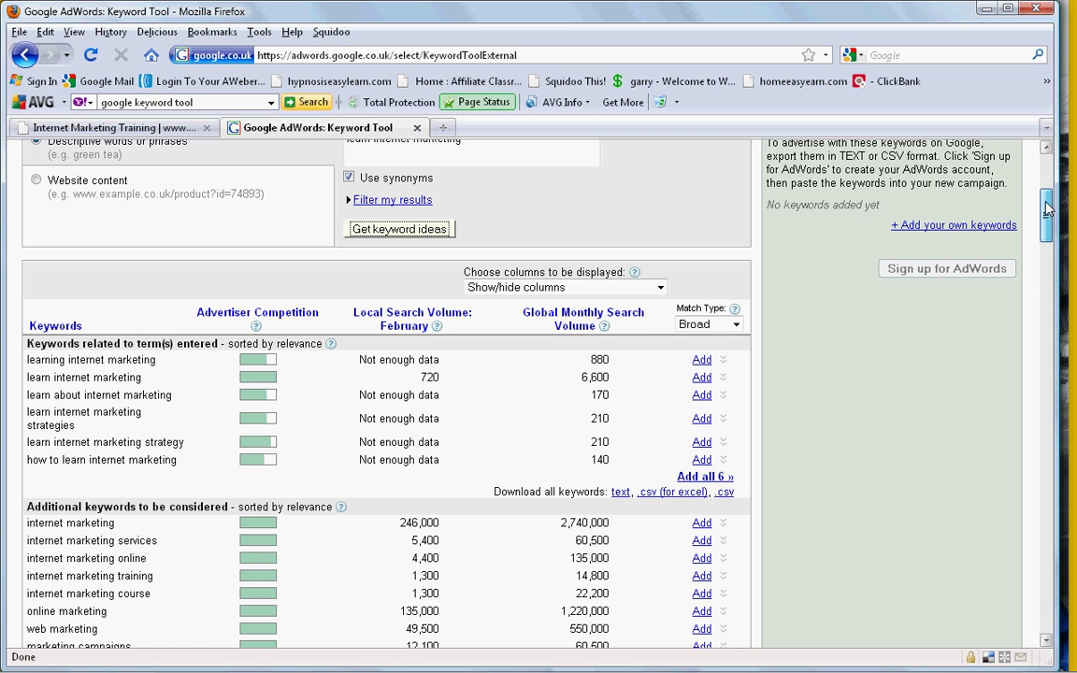
left_click_drag(1047, 210, 1047, 251)
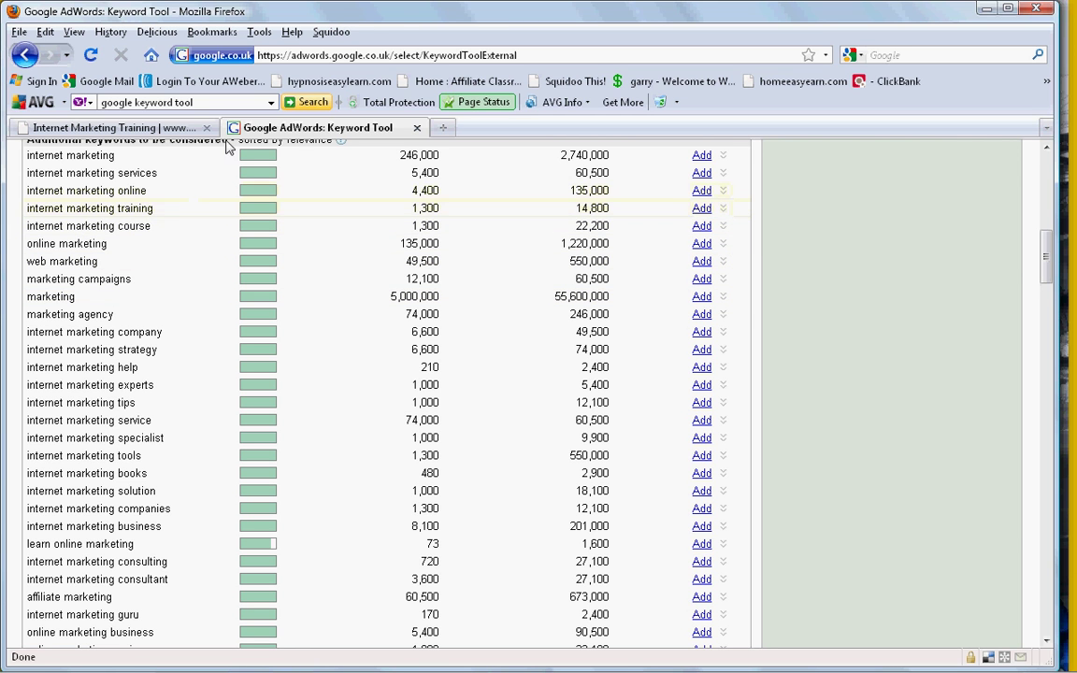
left_click(149, 129)
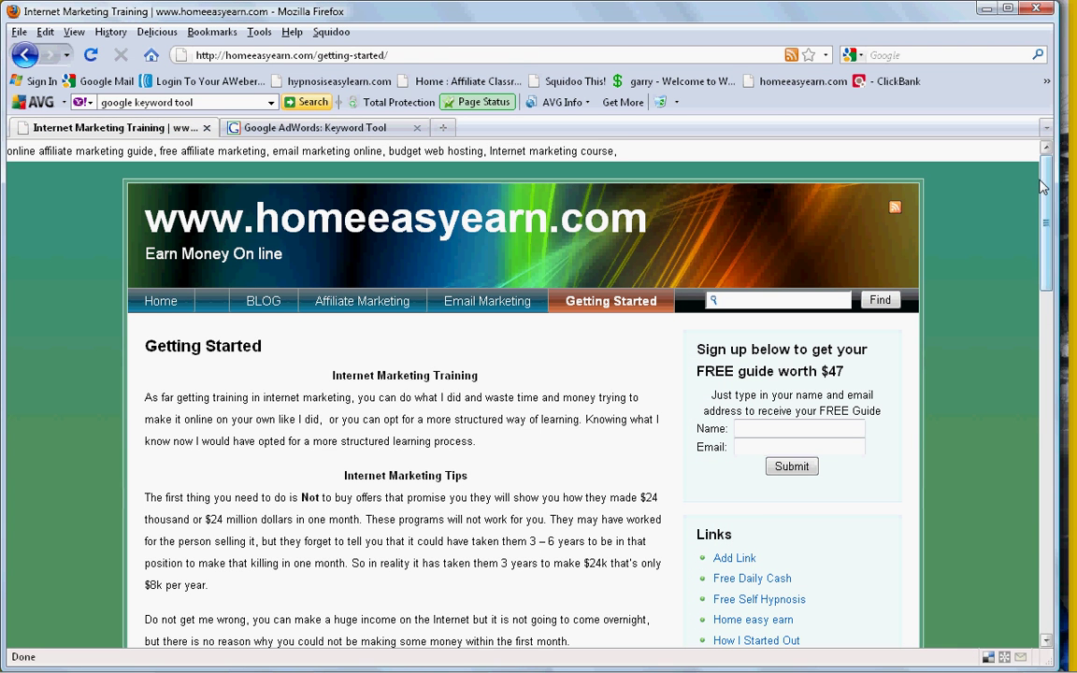
left_click_drag(1043, 187, 1035, 234)
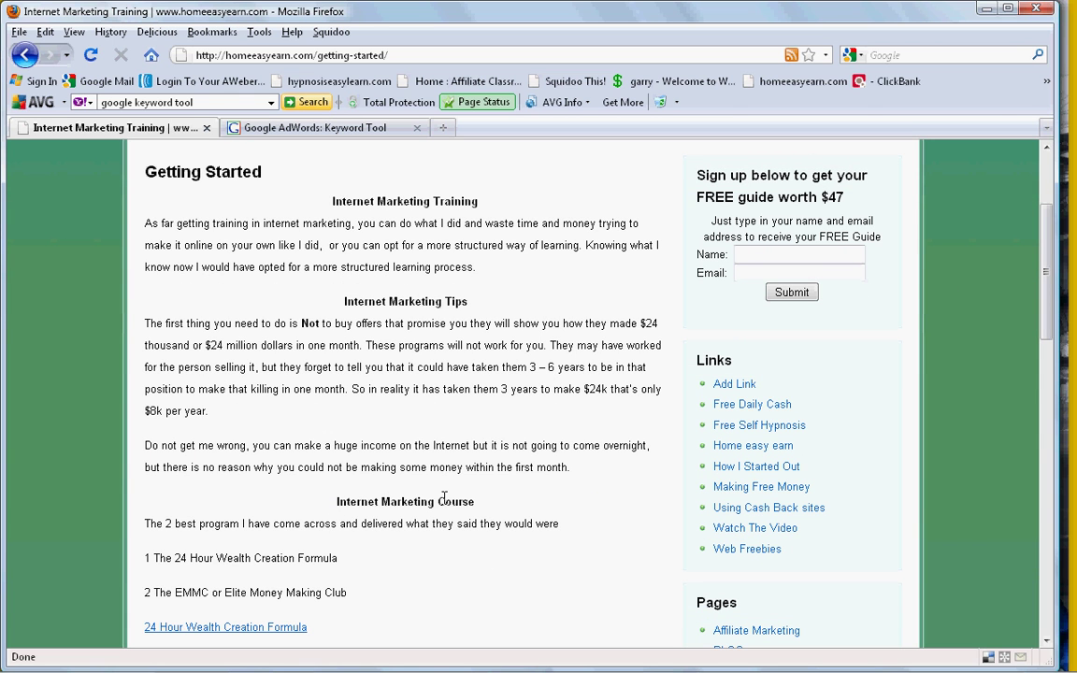
left_click(305, 135)
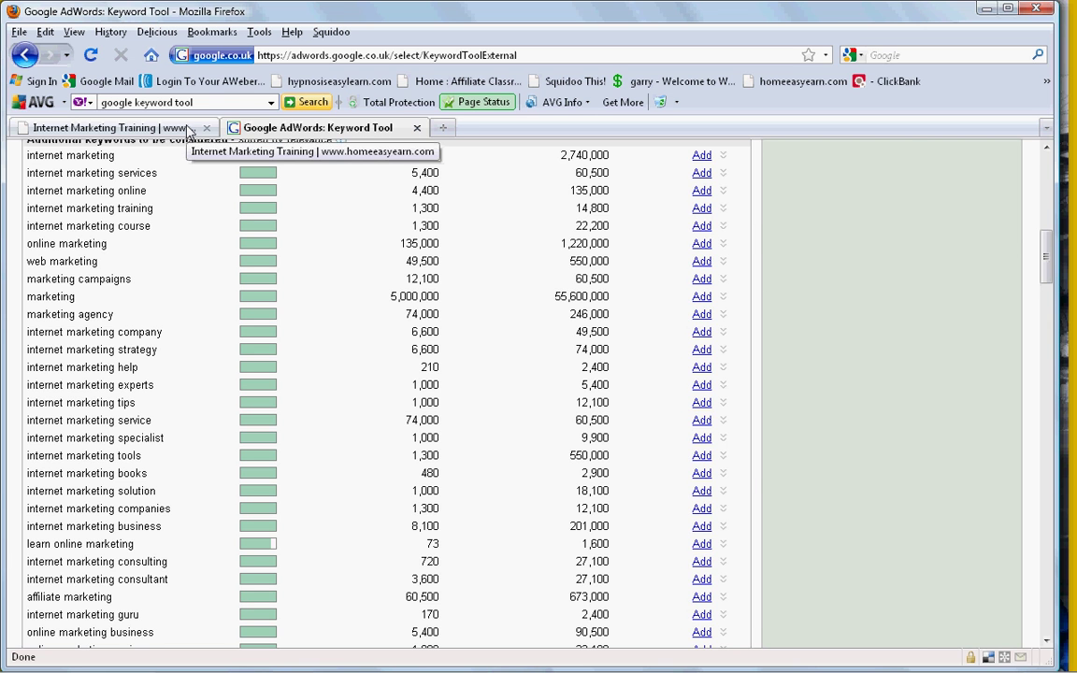
left_click(190, 128)
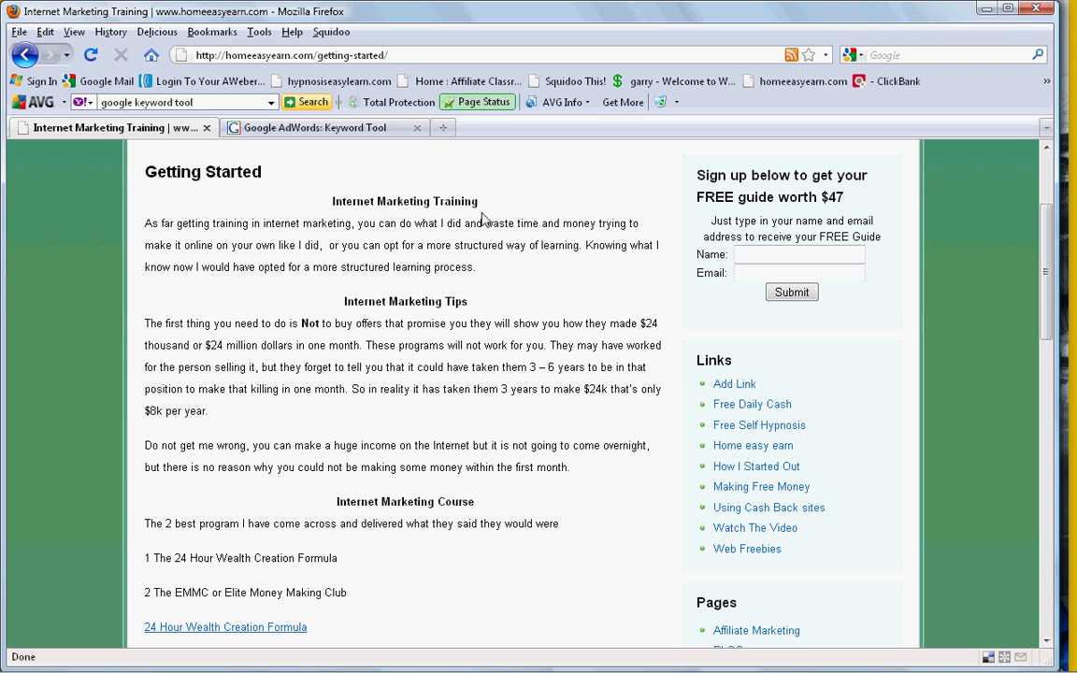
left_click(327, 127)
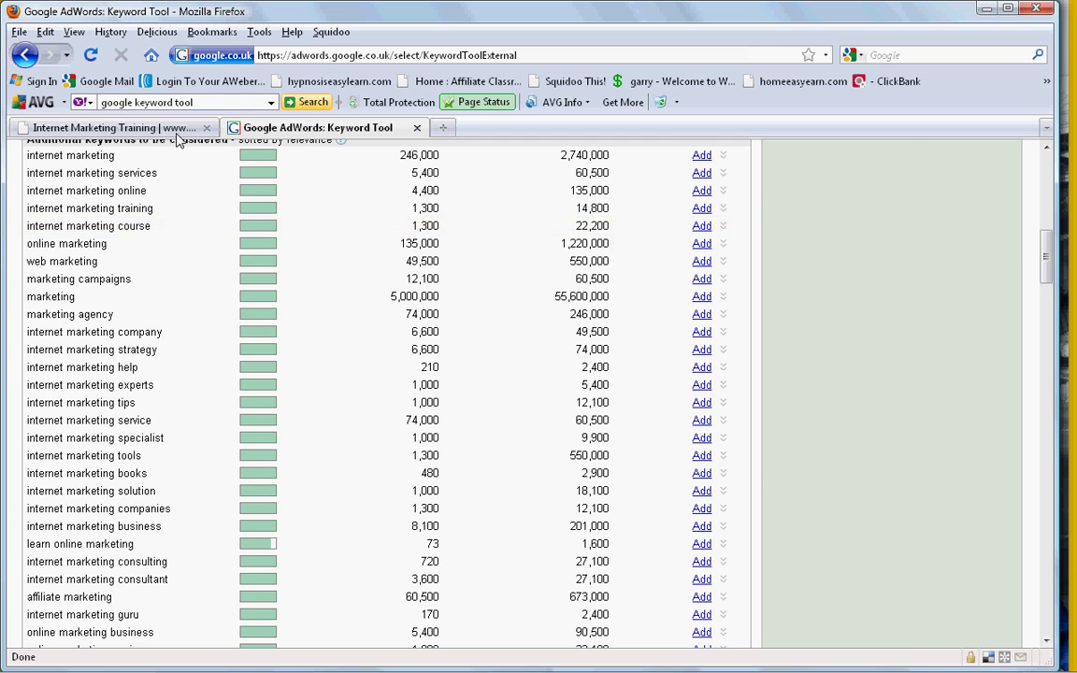
Return to the Internet Marketing Training tab and scroll the Getting Started page to the top.
left_click(154, 127)
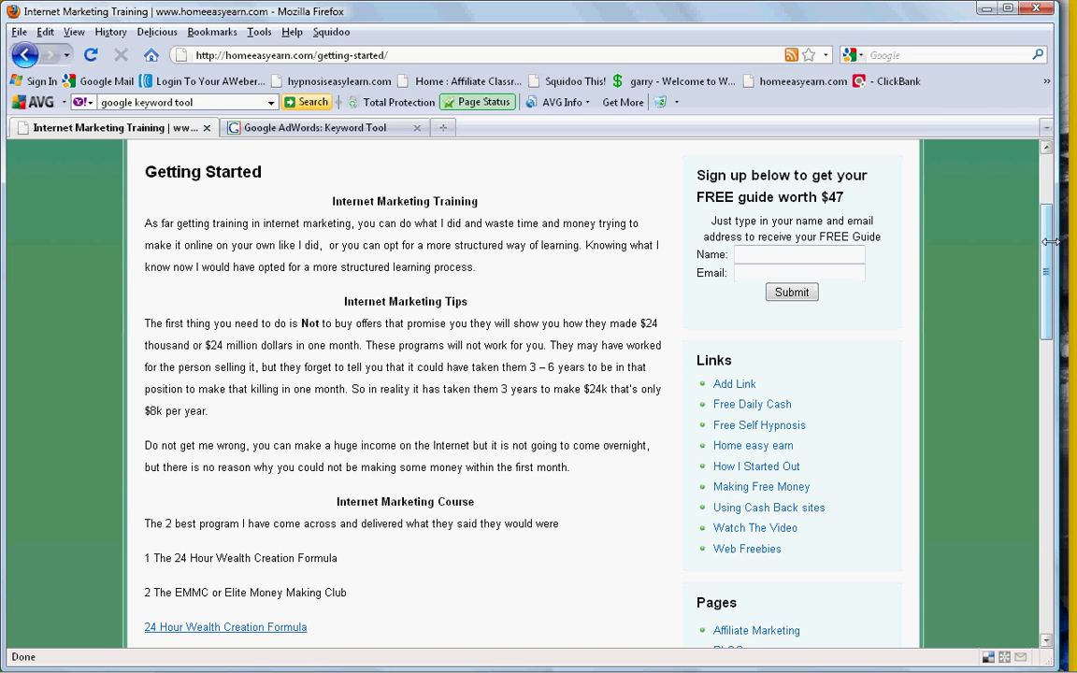
left_click_drag(1052, 243, 1051, 196)
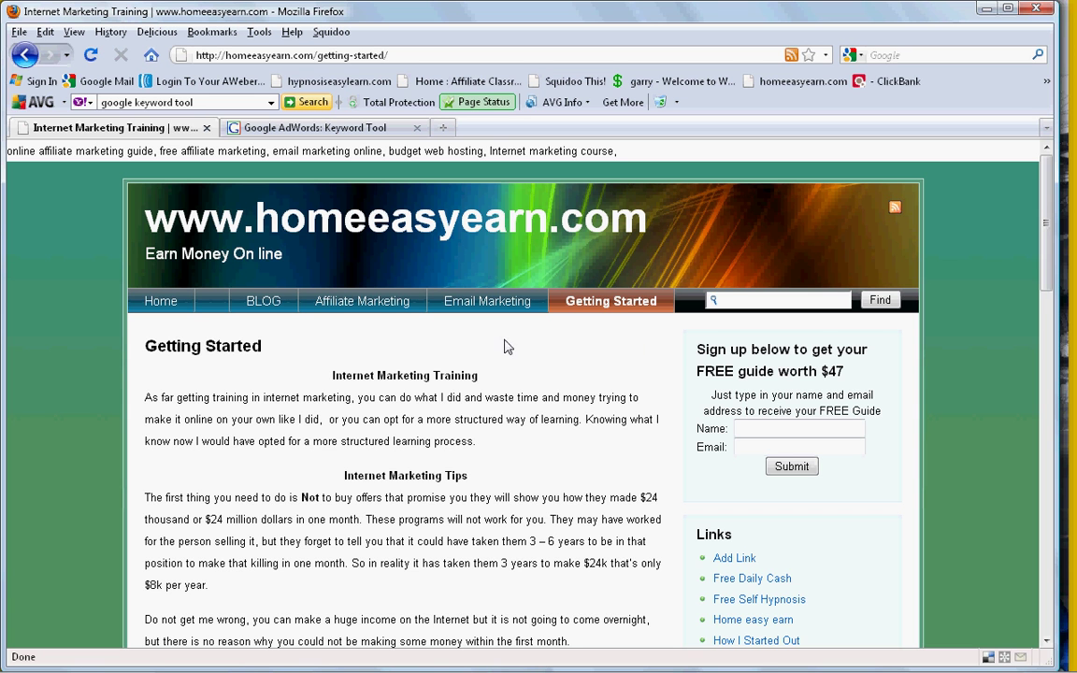
mouse_move(1048, 228)
left_mouse_down()
mouse_move(1048, 247)
mouse_move(1054, 229)
left_mouse_up()
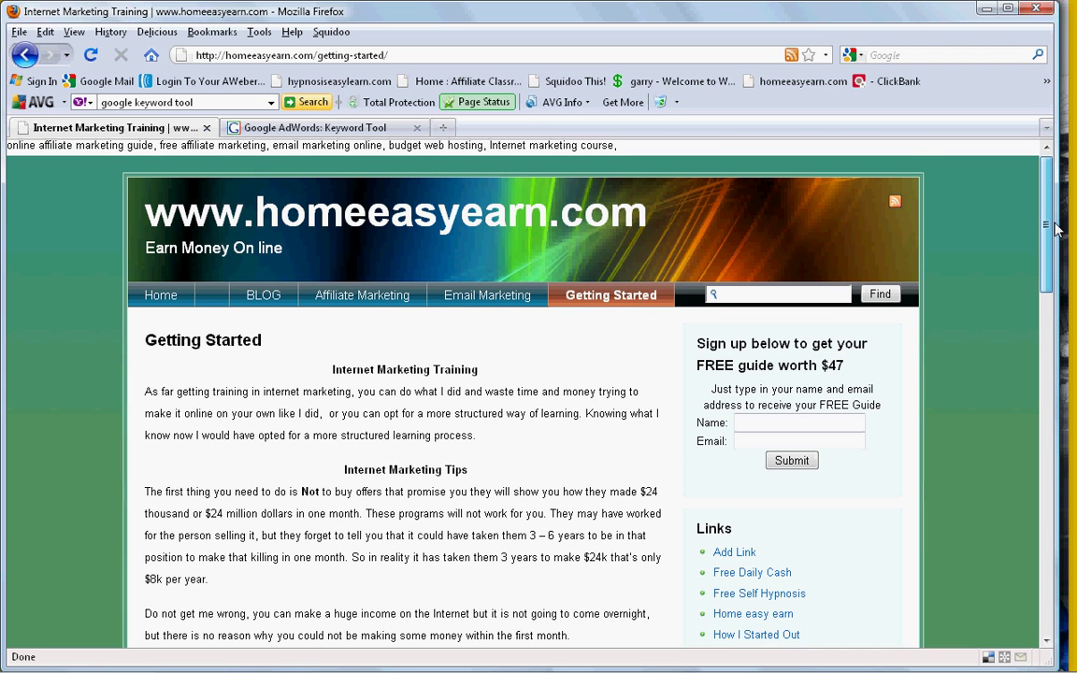
left_click_drag(1054, 229, 1050, 231)
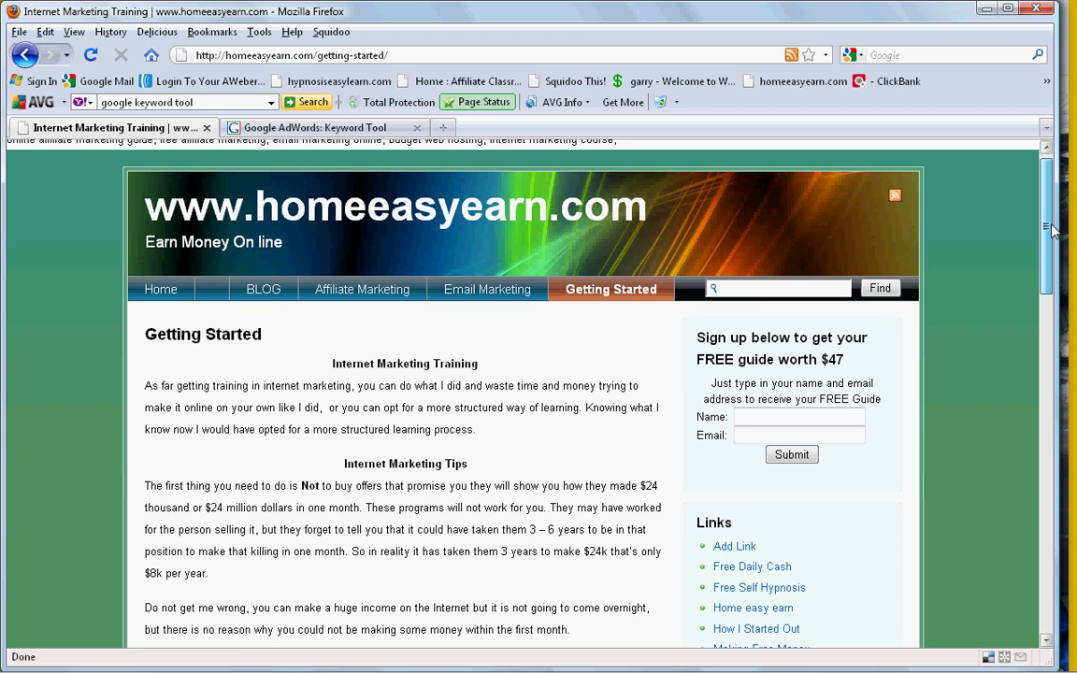
left_click_drag(1050, 230, 1049, 239)
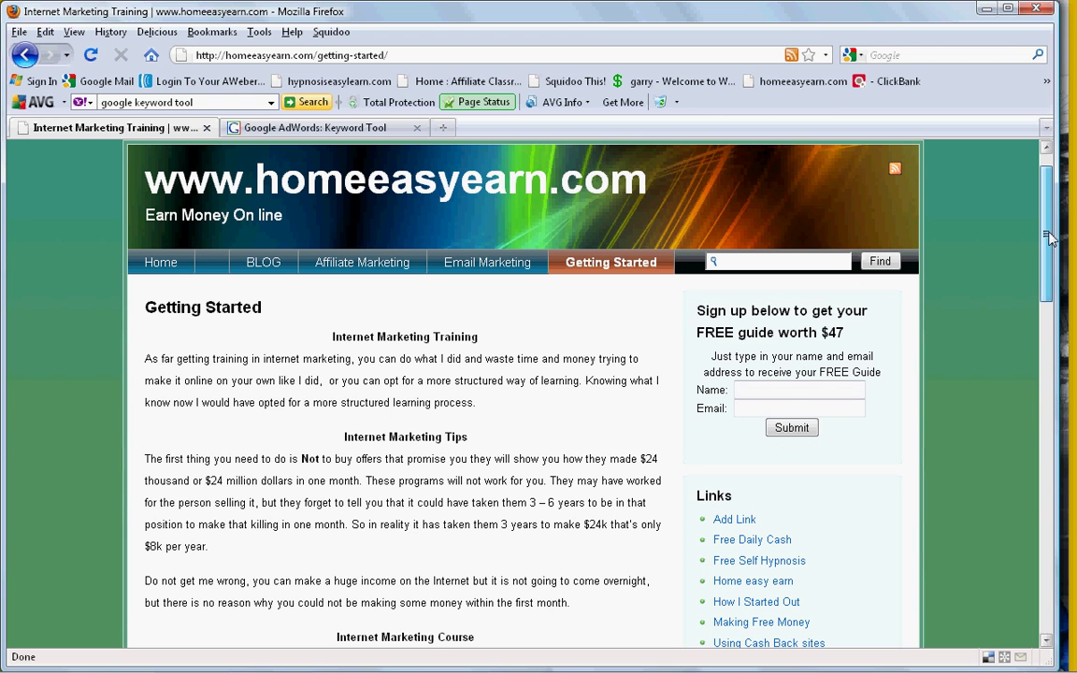
left_click_drag(1048, 239, 1048, 229)
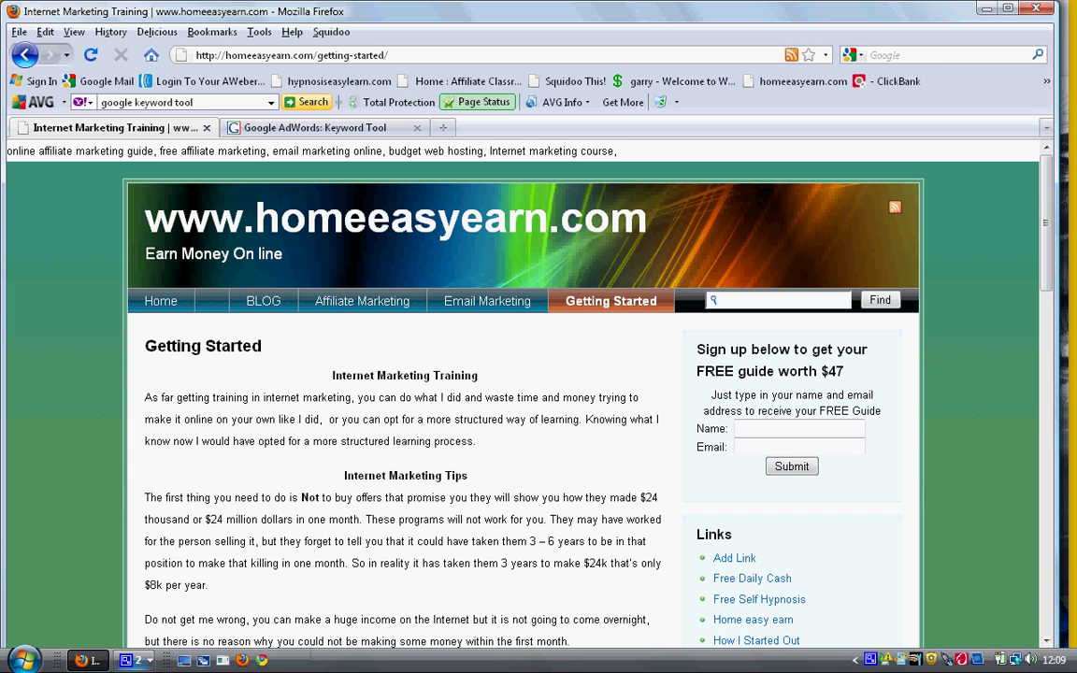
left_click(128, 661)
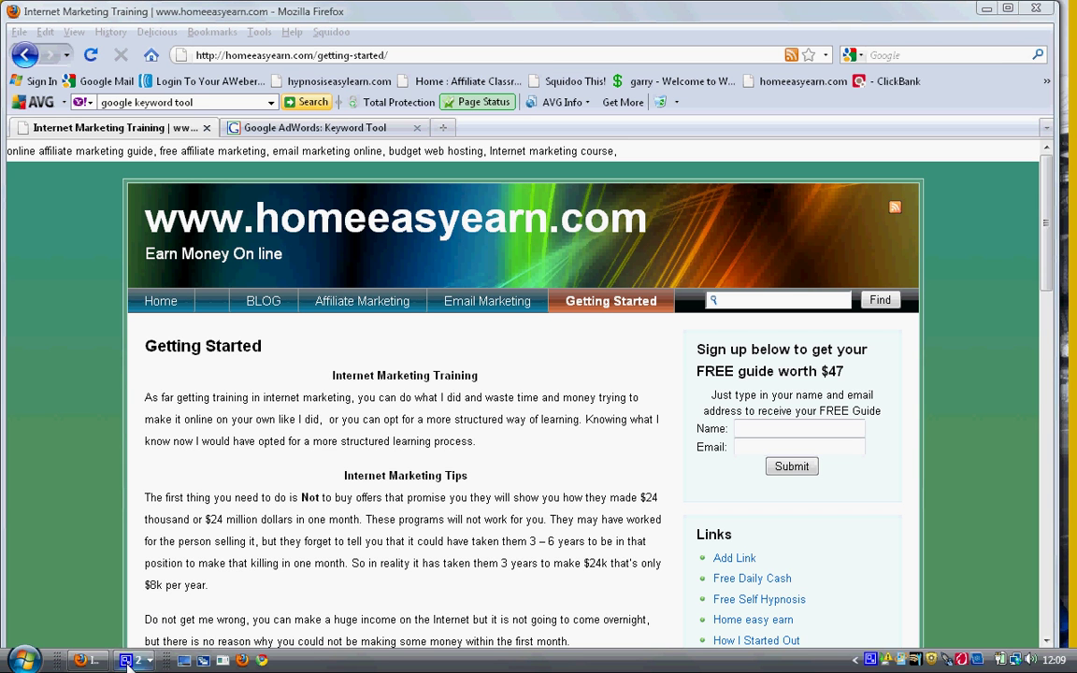